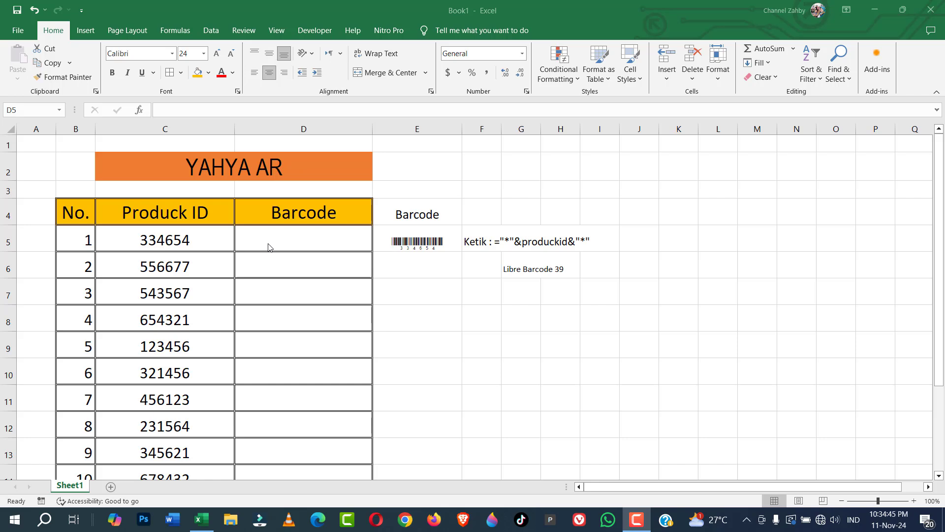
Enlarge the sample barcode in E5 to font size 20, then return to D5.
left_click(268, 243)
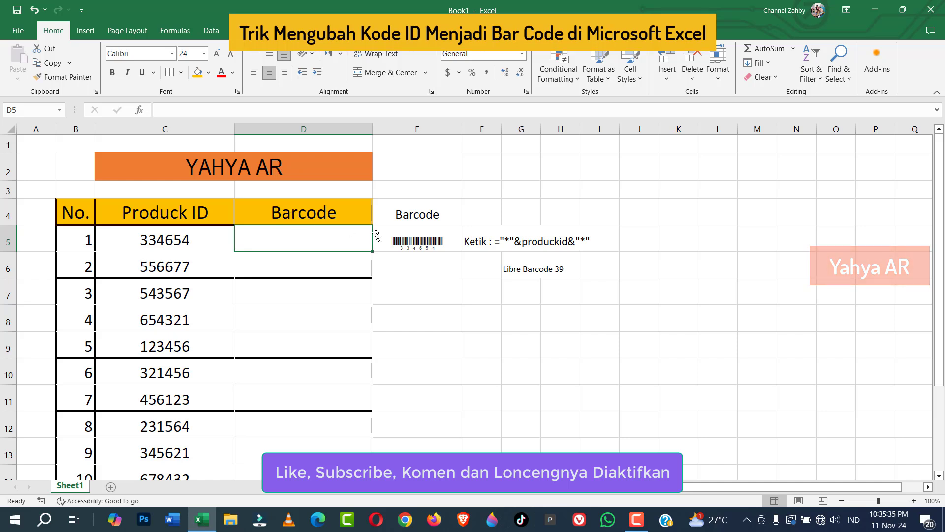
left_click(422, 250)
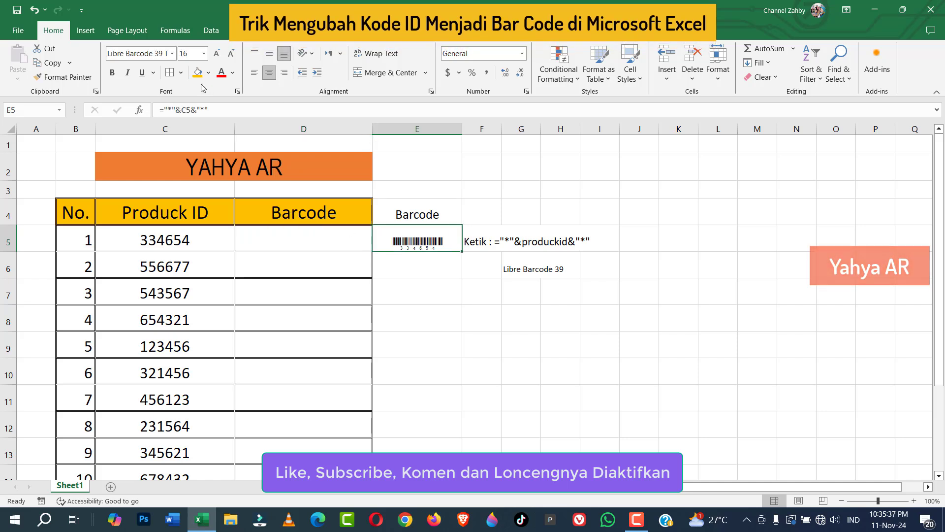
left_click(203, 54)
left_click(193, 163)
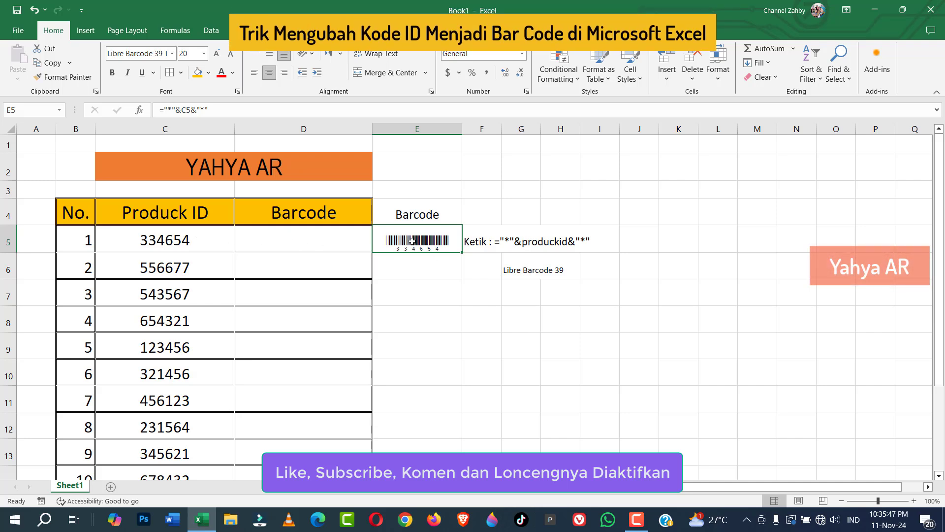
left_click(303, 246)
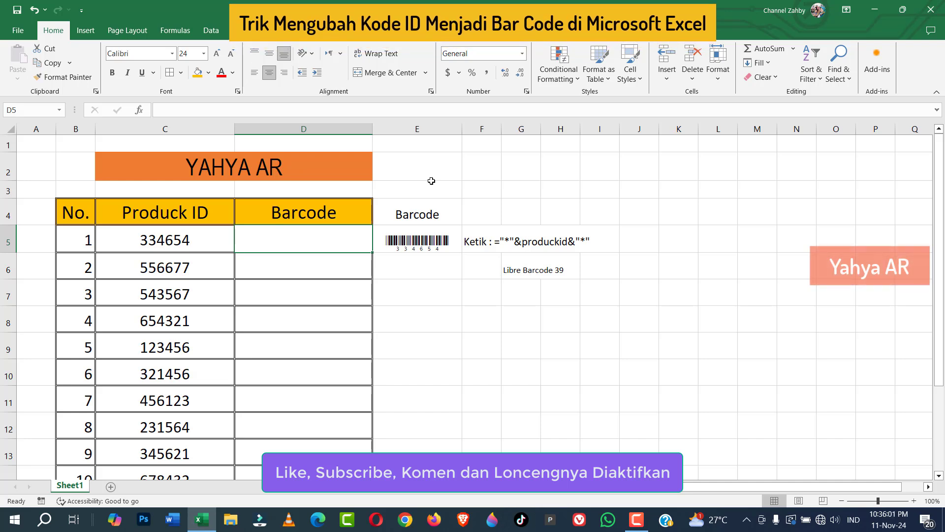
Enter the formula ="*"&C5&"*" in D5 so it shows *334654*.
type("=")
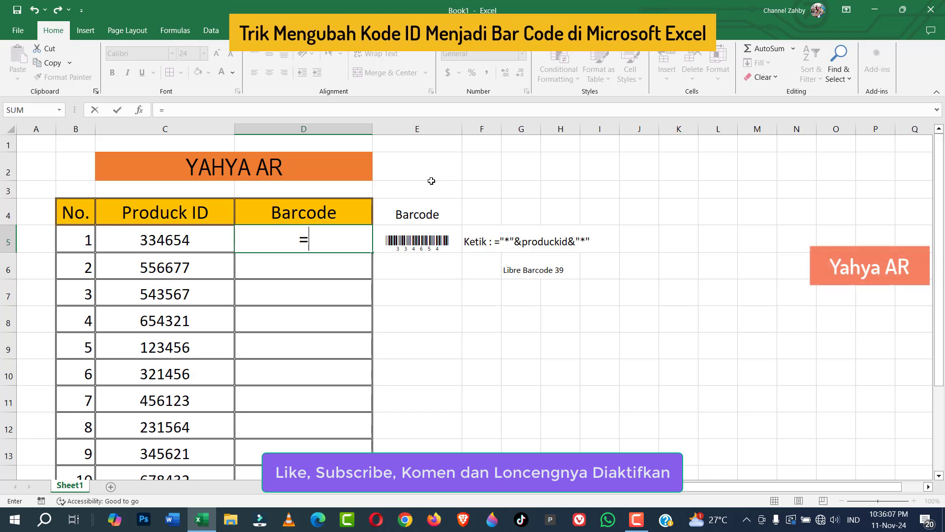
type("\"")
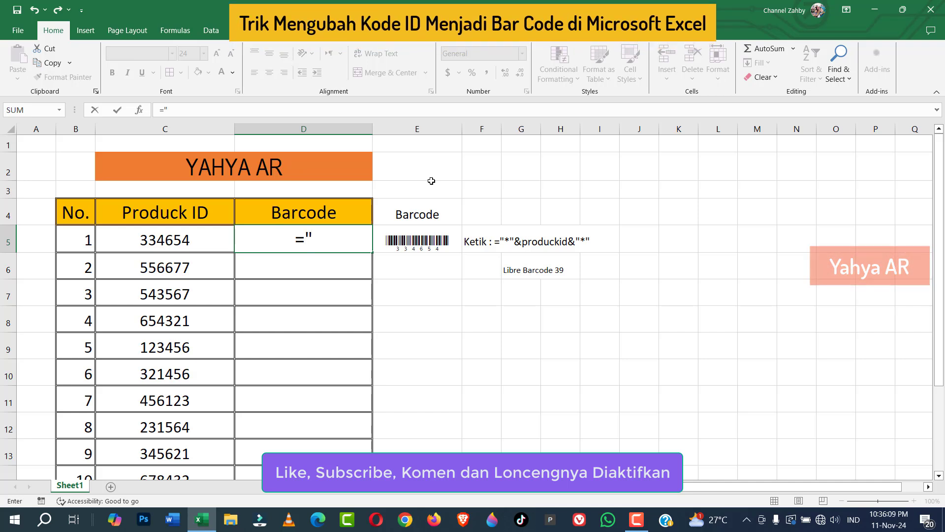
type("*")
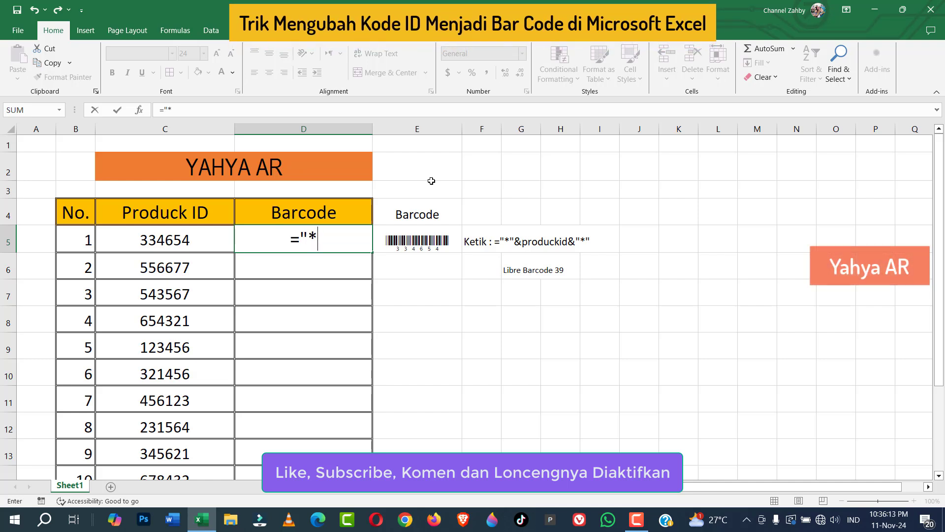
type("\"")
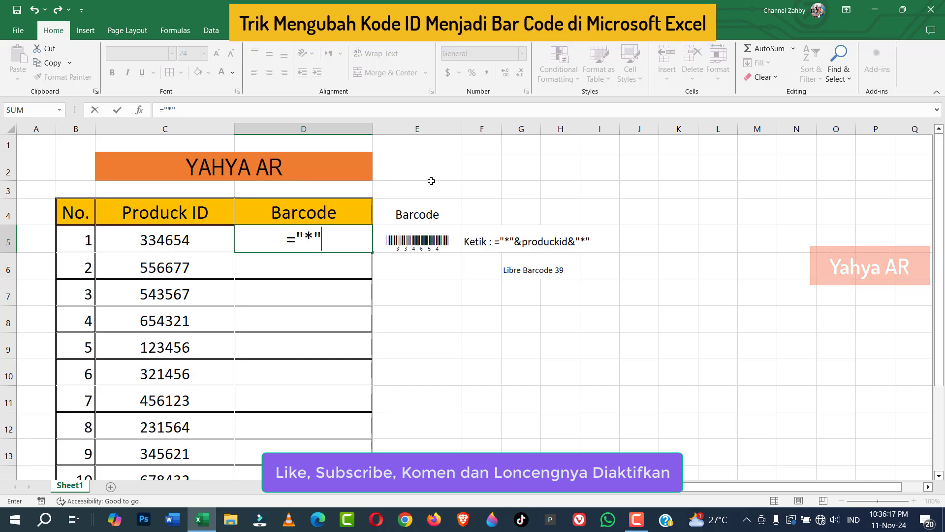
type("&")
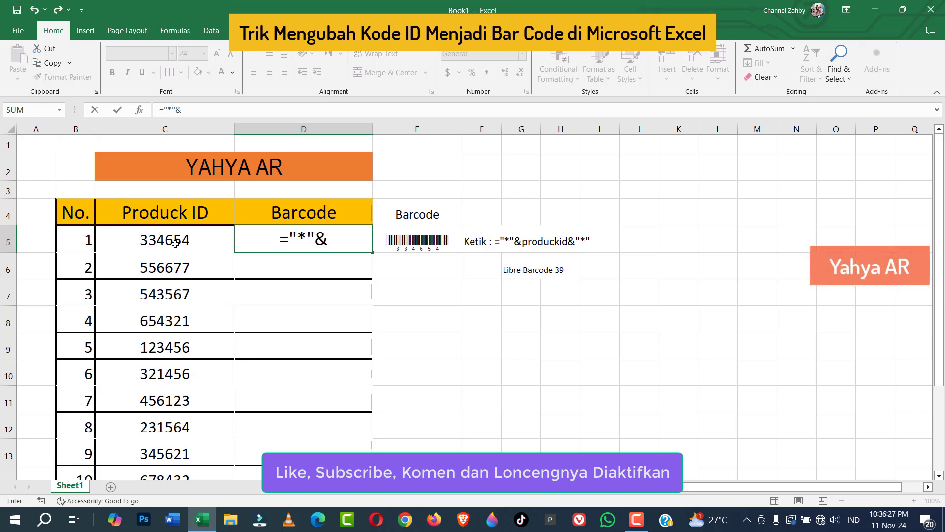
left_click(176, 242)
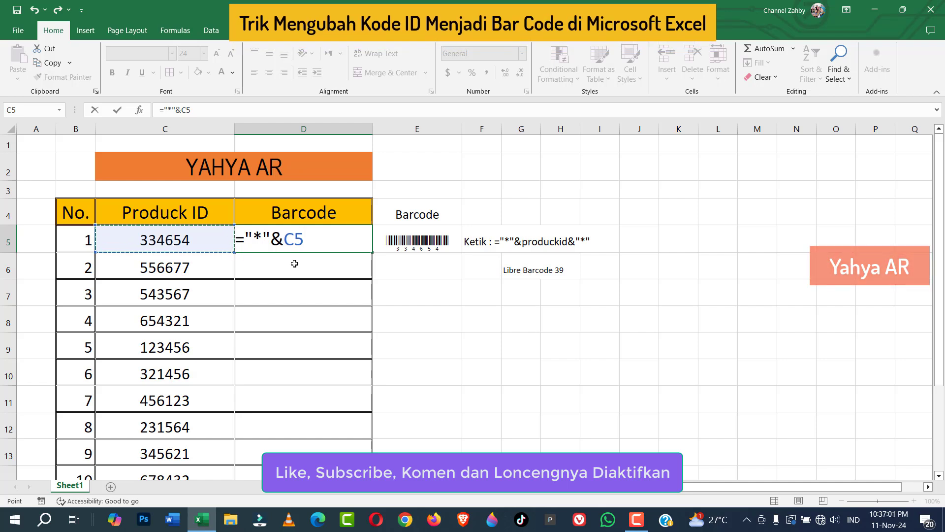
type("&\"")
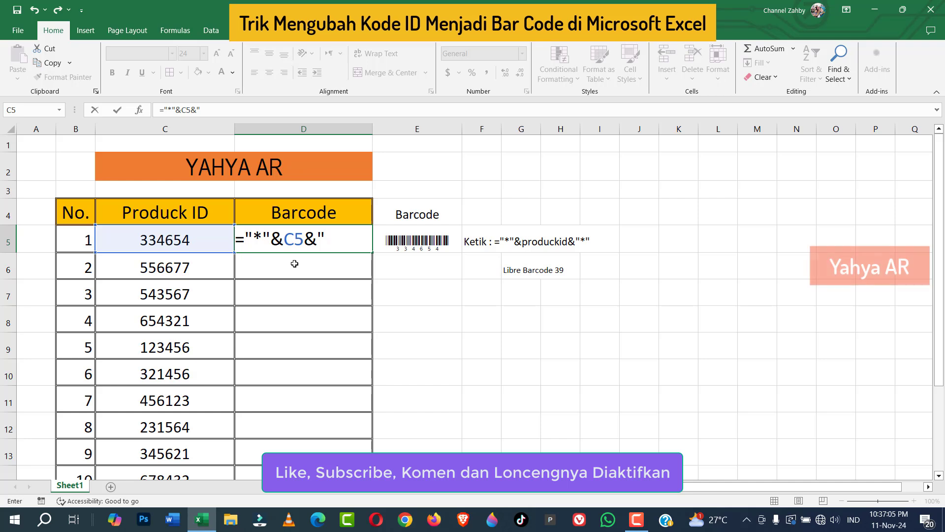
type("*")
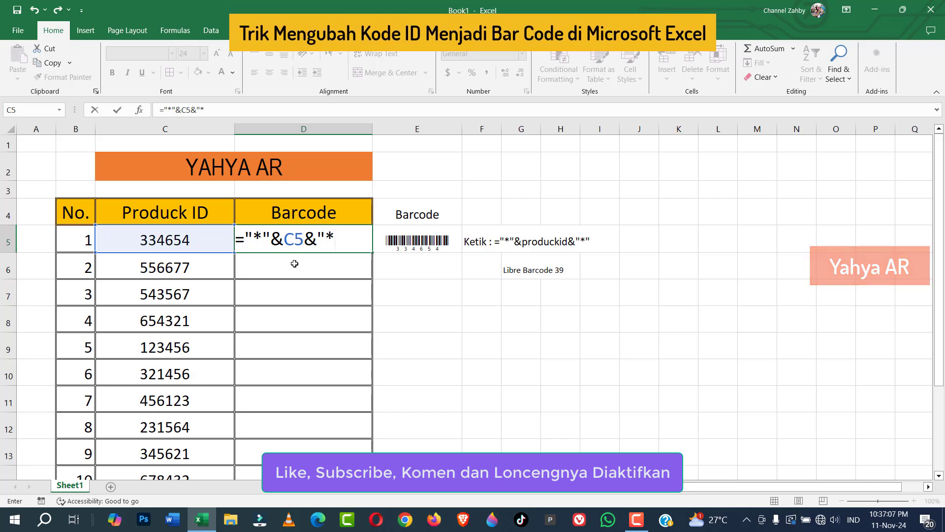
type("\"")
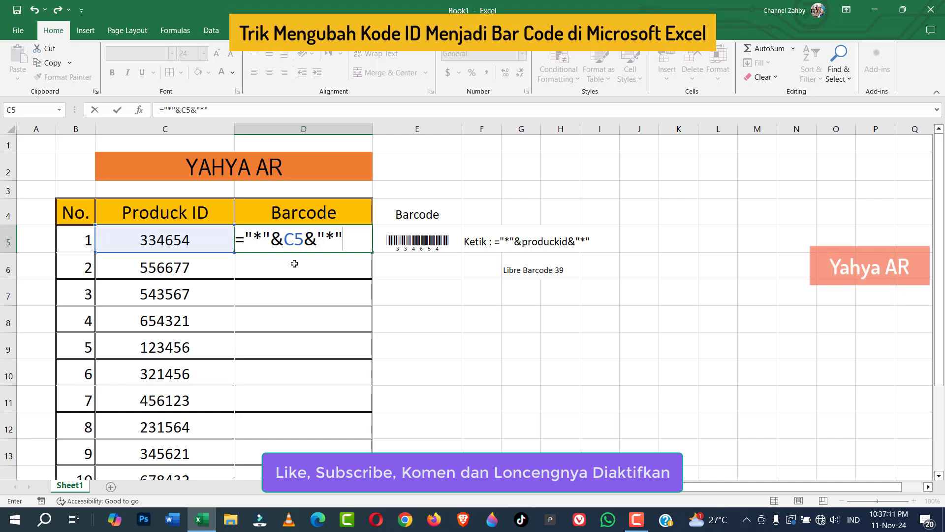
key("Return")
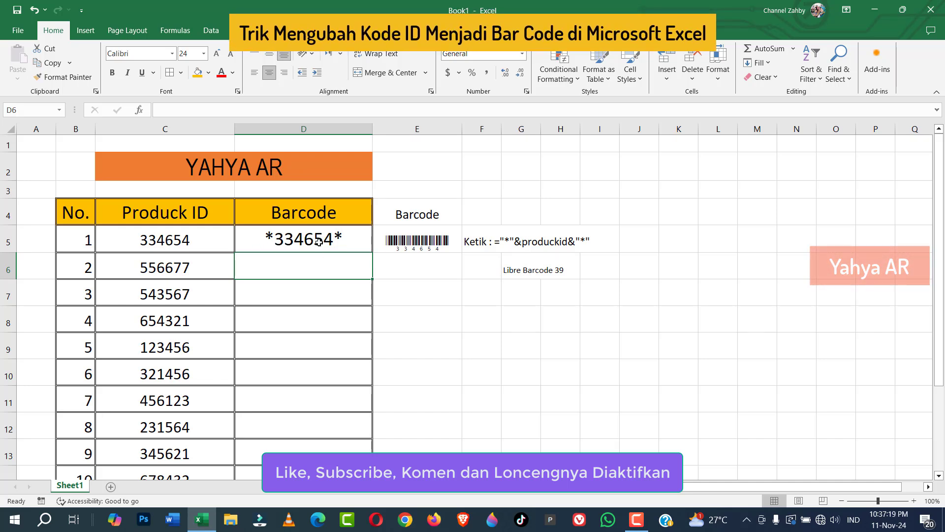
For D5, browse the font list down toward the Libre Barcode fonts.
left_click(292, 240)
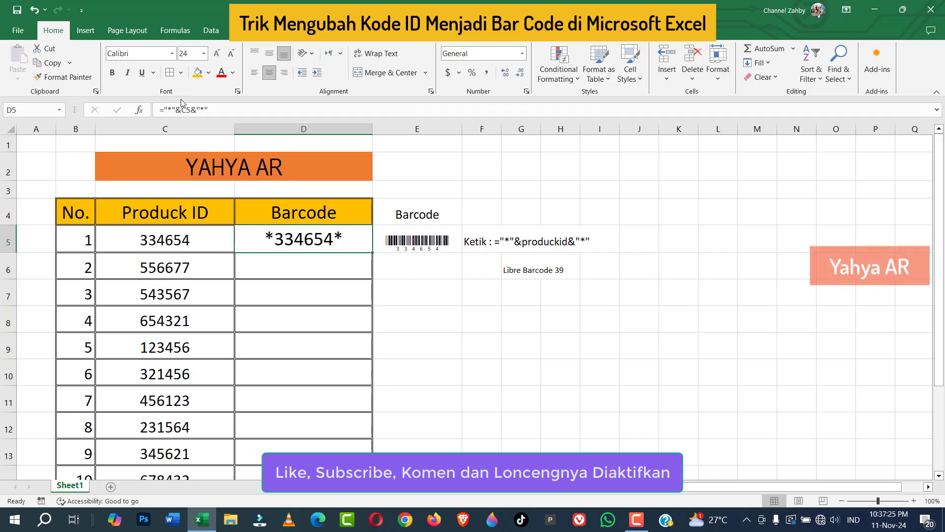
left_click(173, 54)
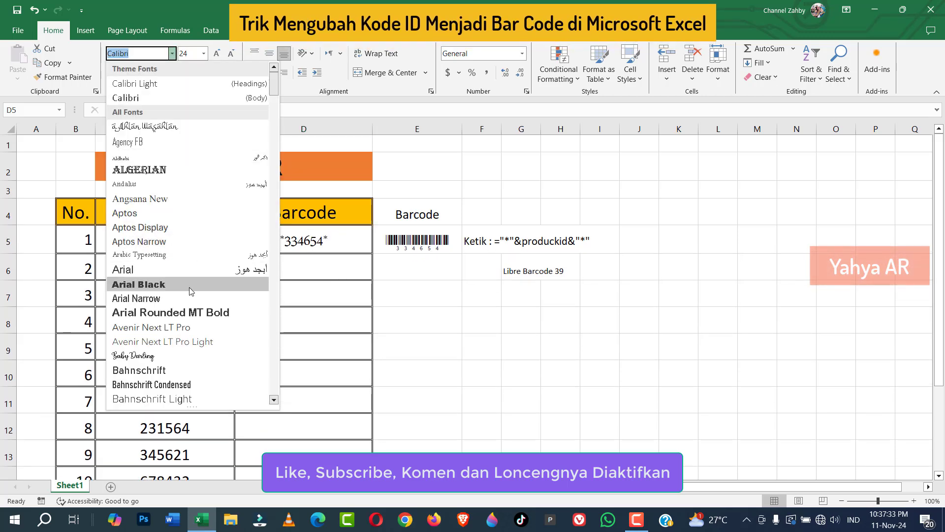
scroll(189, 292, "down", 7)
scroll(188, 292, "down", 6)
scroll(186, 281, "down", 3)
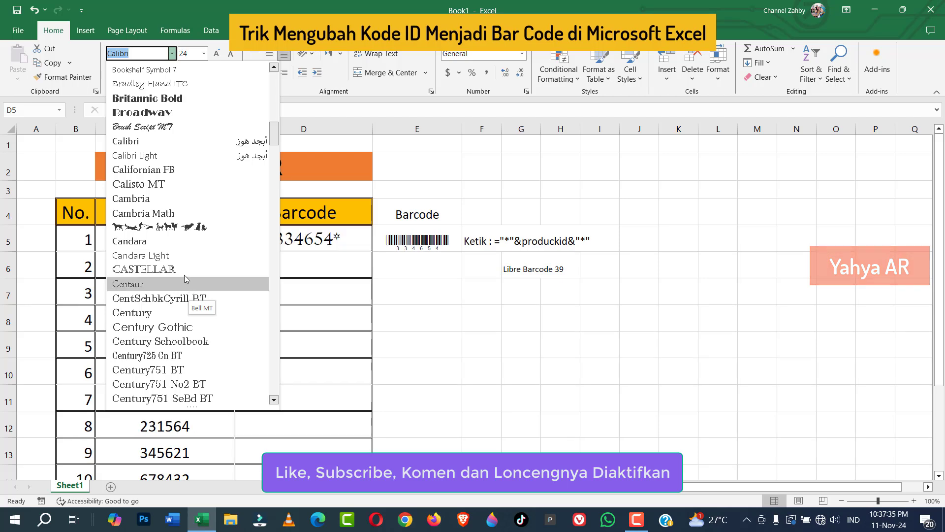
scroll(184, 274, "down", 6)
scroll(185, 274, "down", 3)
scroll(187, 272, "down", 6)
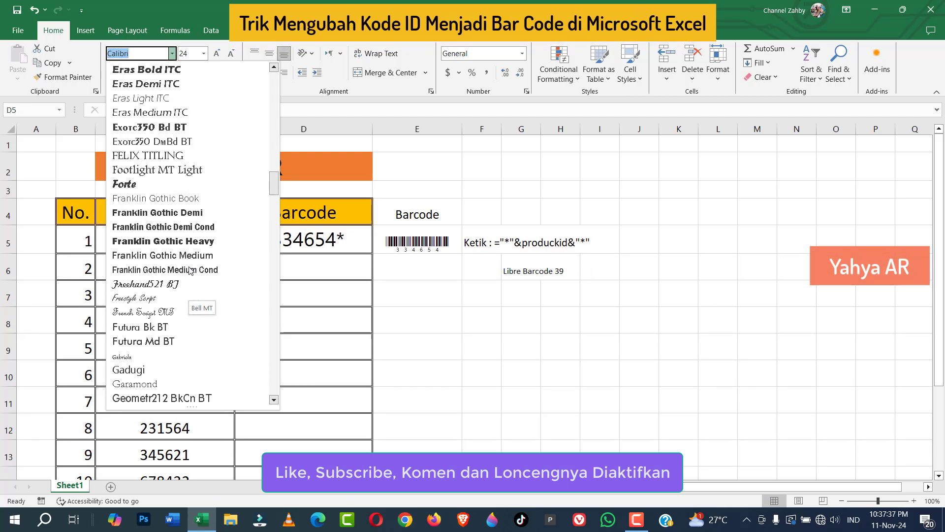
scroll(190, 269, "down", 3)
scroll(189, 266, "down", 4)
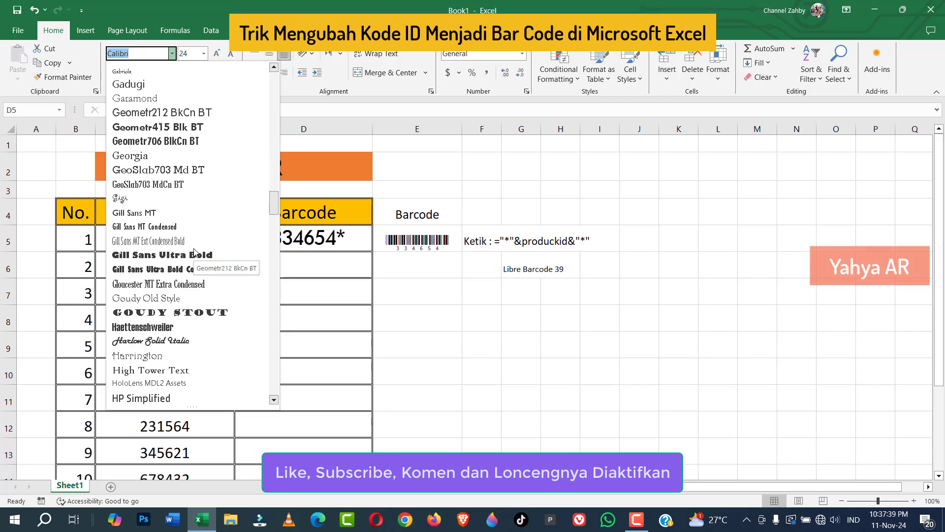
scroll(190, 259, "down", 3)
scroll(191, 255, "down", 3)
scroll(192, 255, "down", 3)
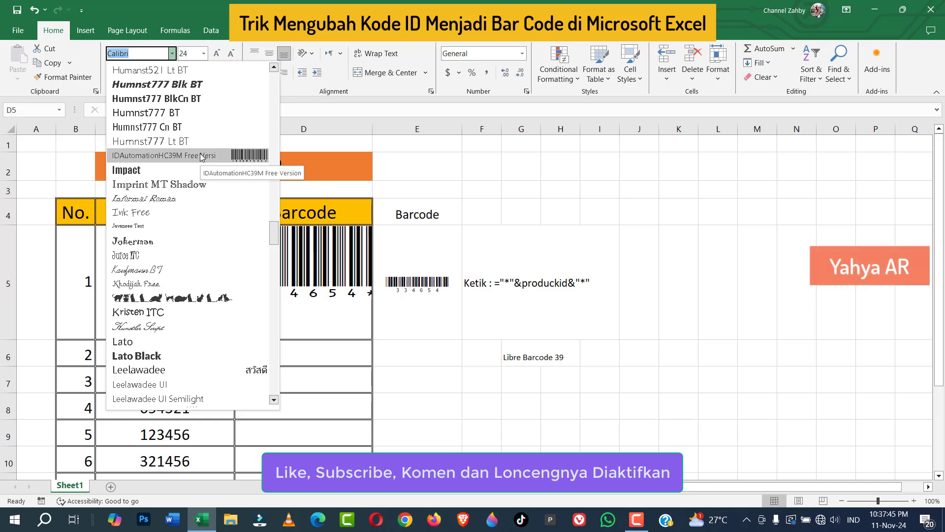
scroll(186, 217, "down", 3)
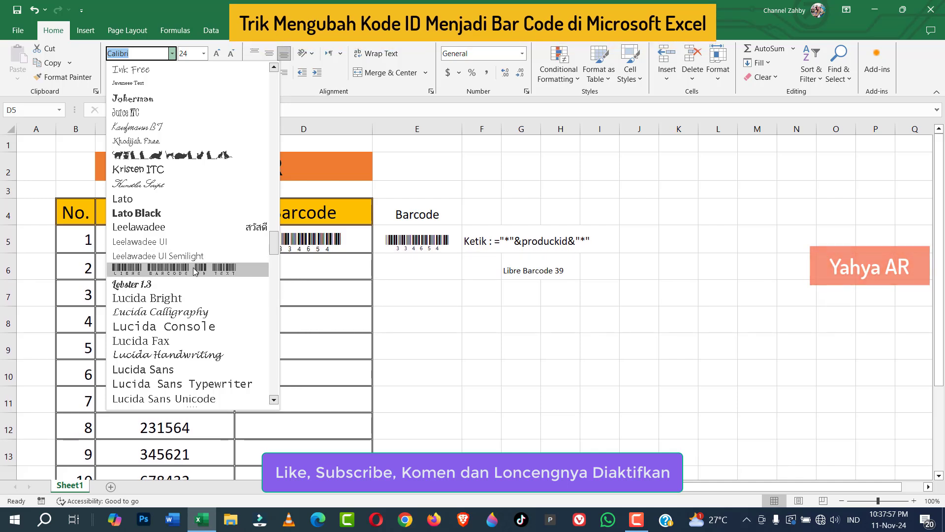
Apply the Libre Barcode 39 Text font to D5.
left_click(195, 270)
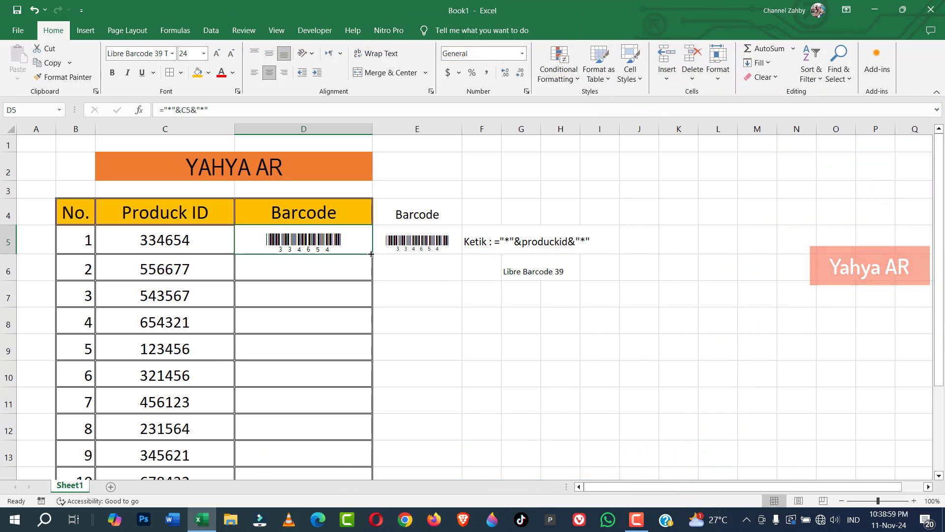
Fill the barcode formula from D5 down to D14 and check the copy in D6.
mouse_move(371, 254)
left_mouse_down()
mouse_move(366, 484)
mouse_move(372, 449)
left_mouse_up()
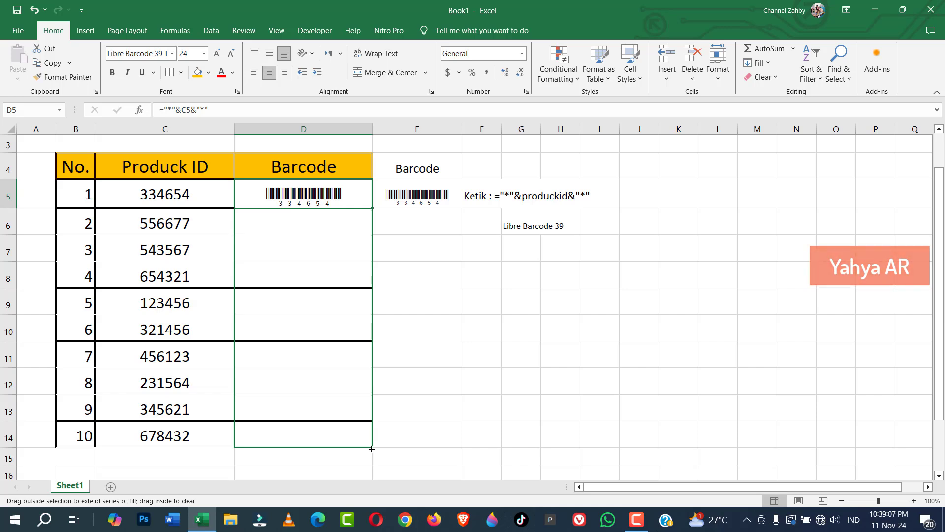
left_click_drag(371, 448, 371, 448)
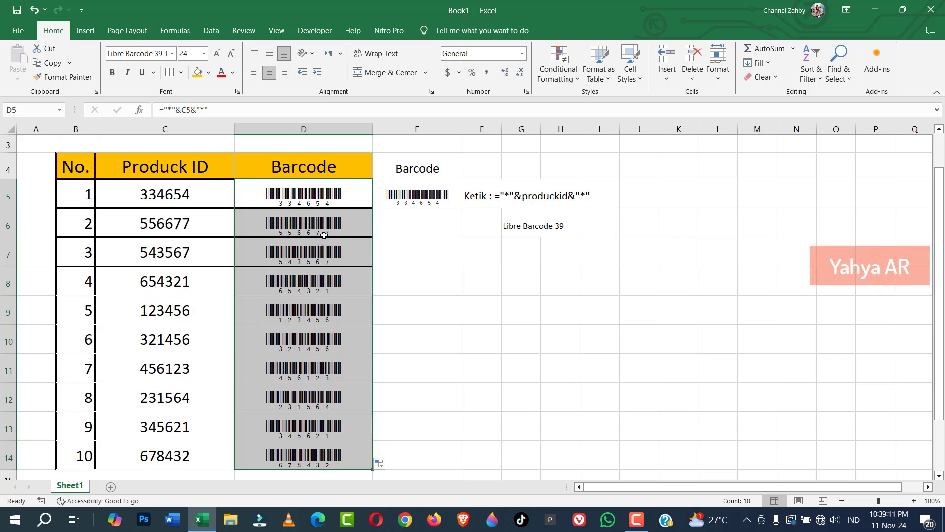
left_click(324, 228)
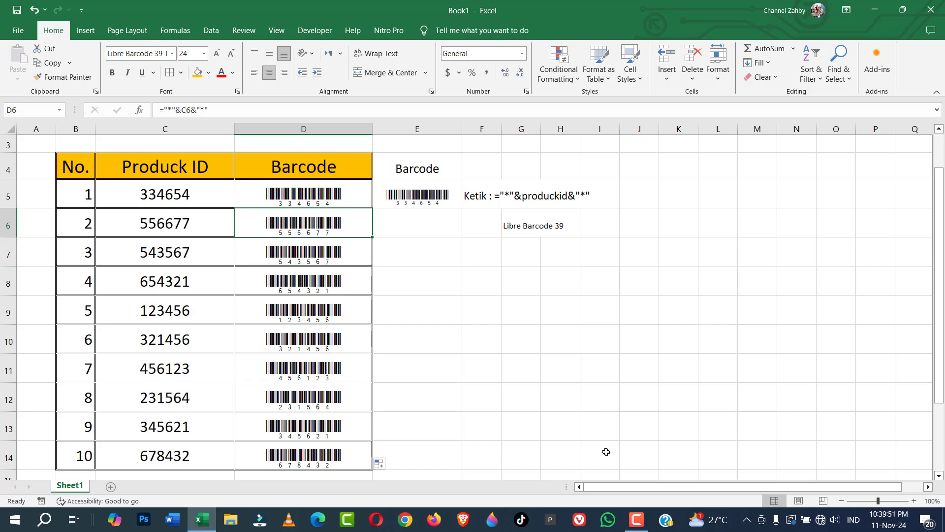
left_click(640, 524)
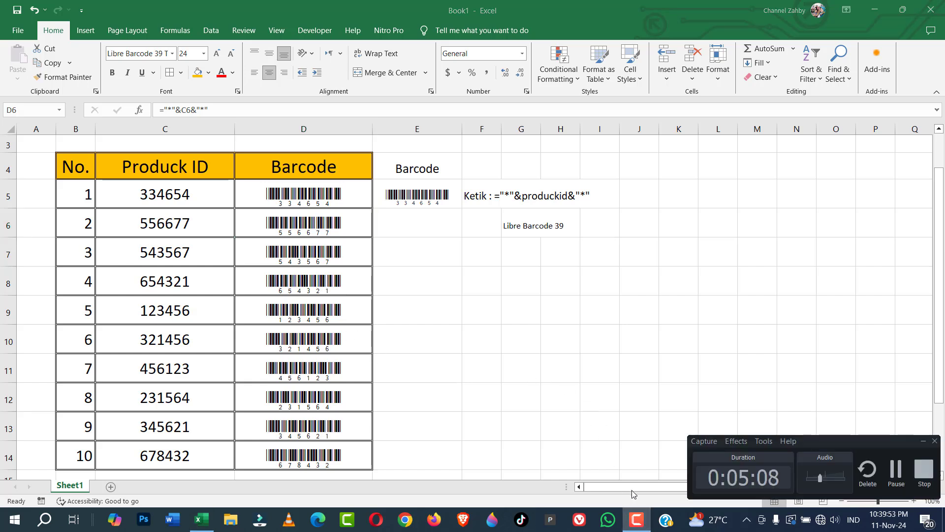